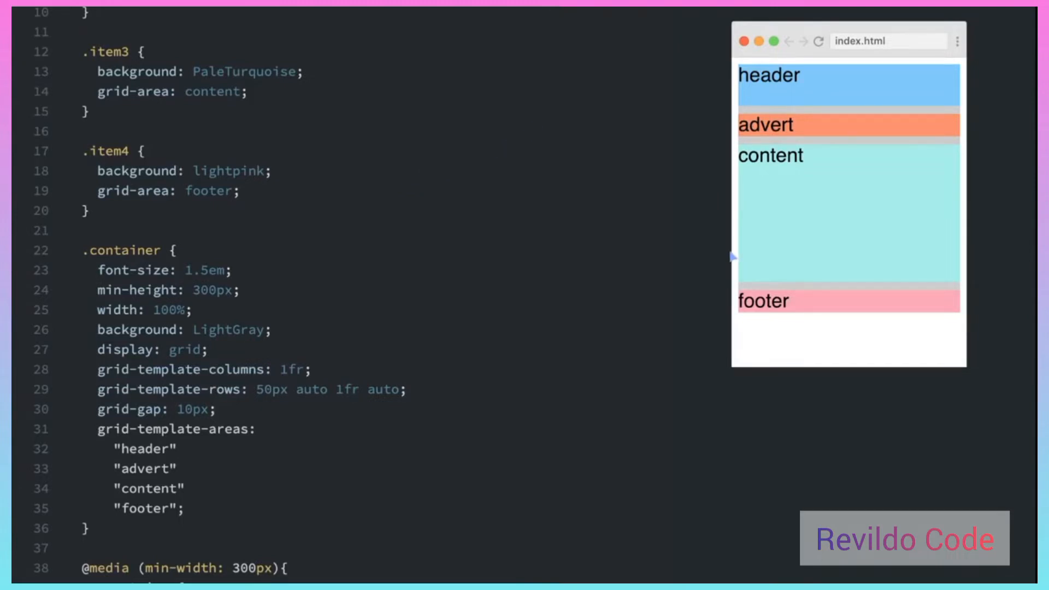
Resize the preview between single-column and two-column widths, ending with advert as a left column.
mouse_move(731, 256)
left_mouse_down()
mouse_move(761, 250)
mouse_move(589, 238)
mouse_move(662, 239)
left_mouse_up()
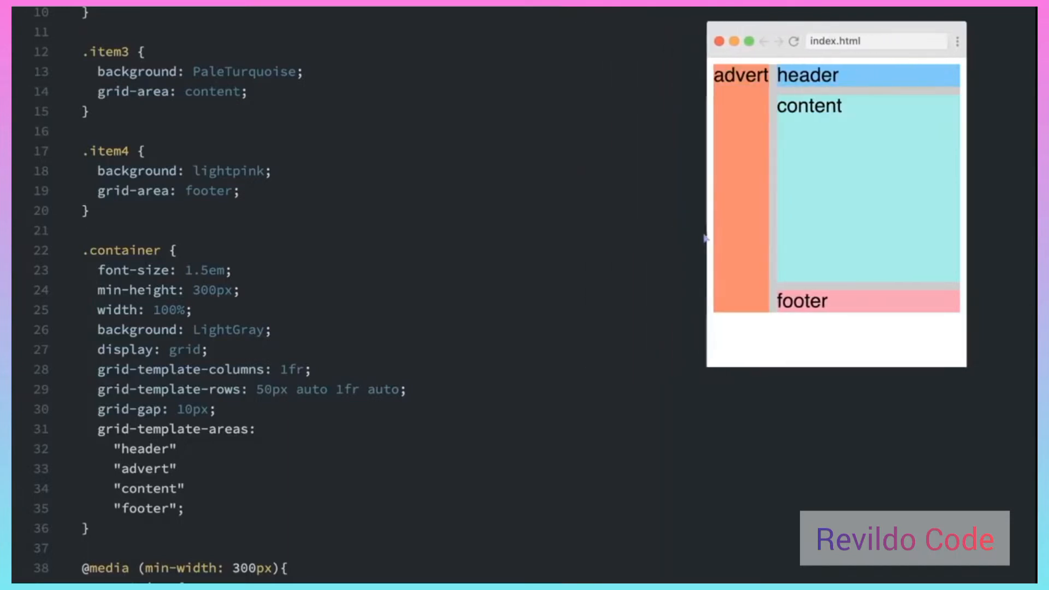
left_click_drag(661, 239, 719, 239)
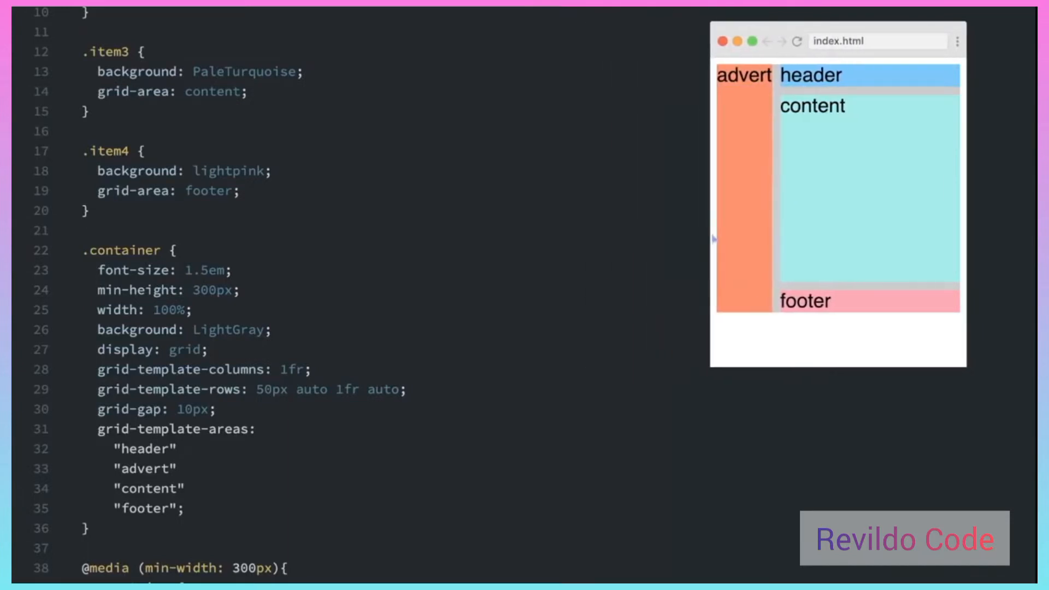
scroll(315, 114, "down", 4)
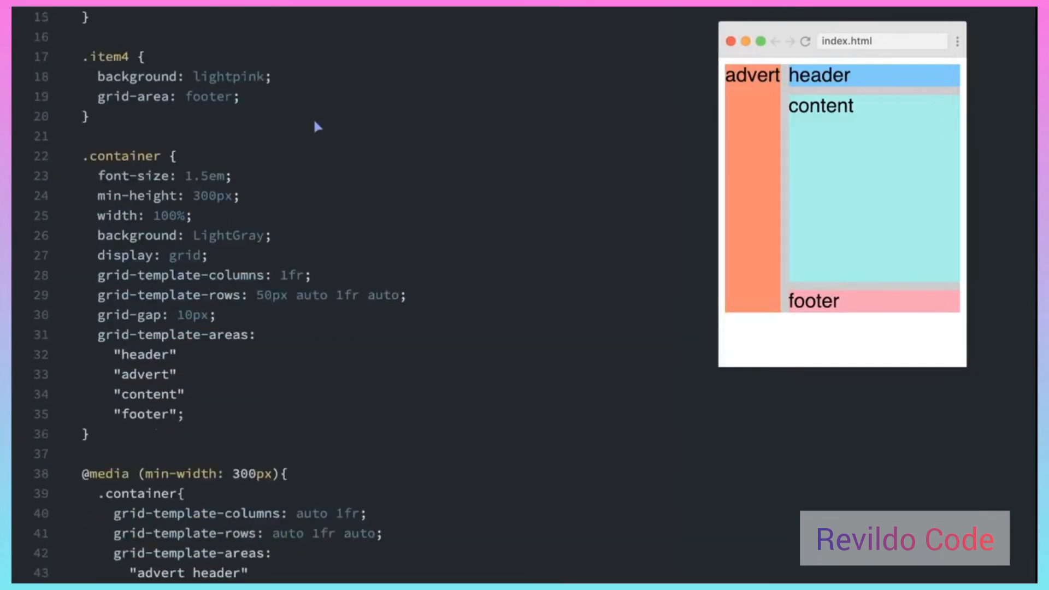
scroll(314, 123, "down", 4)
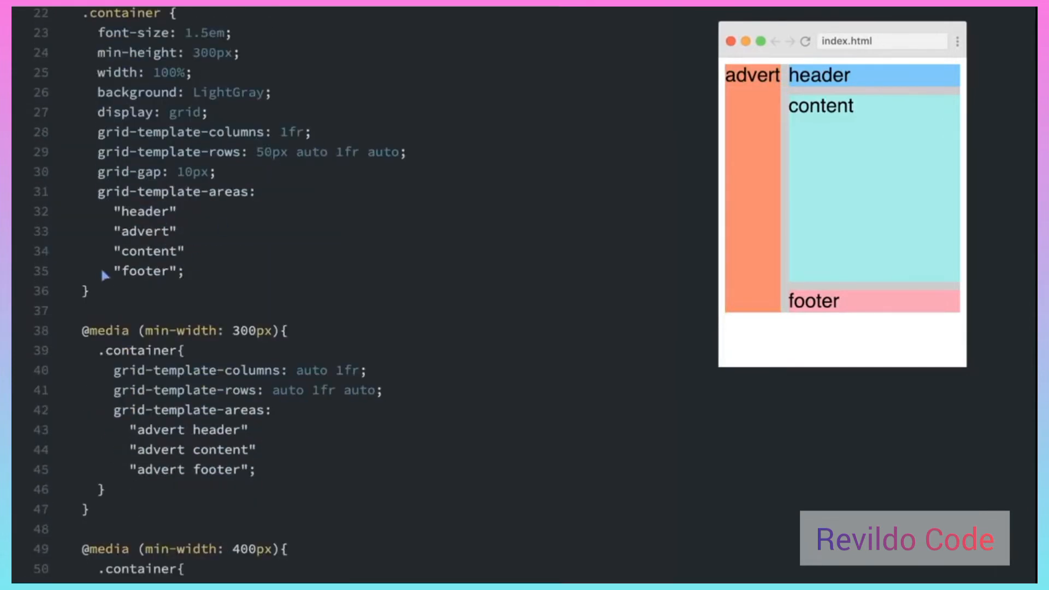
scroll(113, 288, "up", 4)
left_click_drag(82, 440, 65, 360)
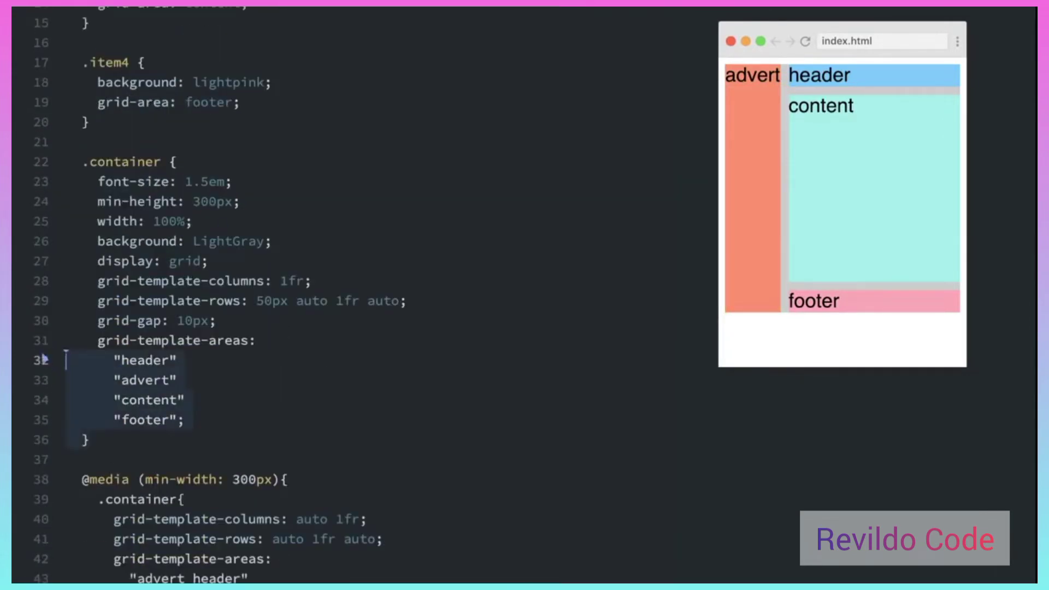
Highlight the default grid-template-areas declaration and narrow the preview to the stacked single-column layout.
left_click(219, 401)
left_click_drag(190, 419, 61, 343)
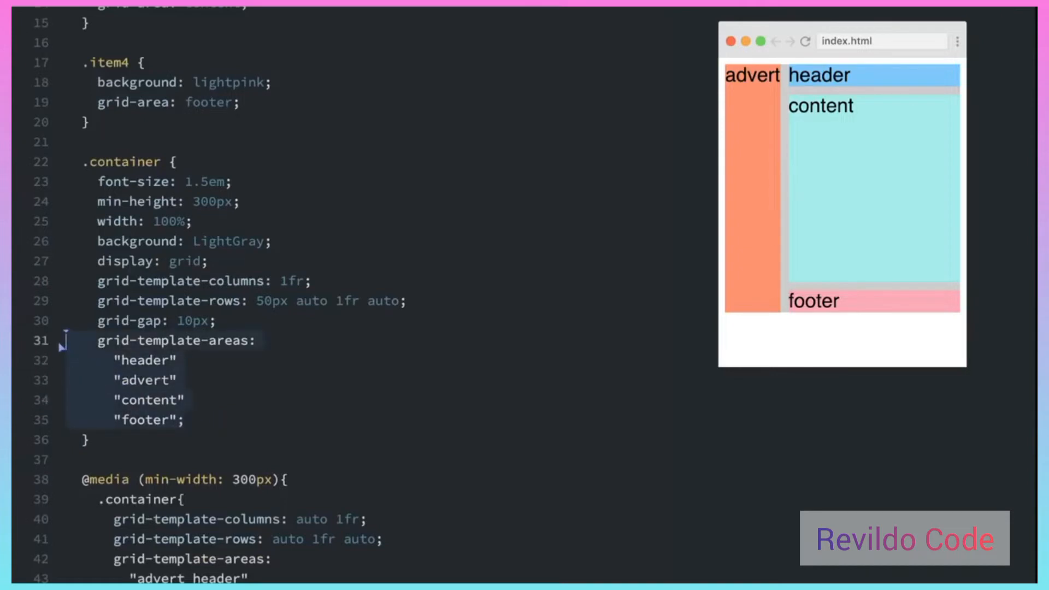
left_click_drag(719, 242, 780, 238)
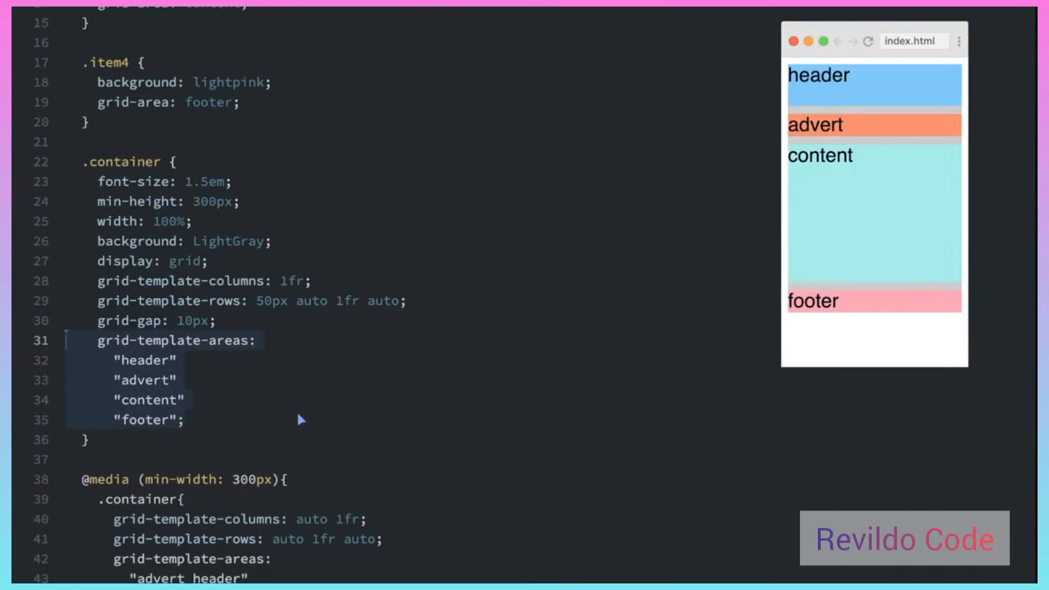
scroll(297, 411, "down", 4)
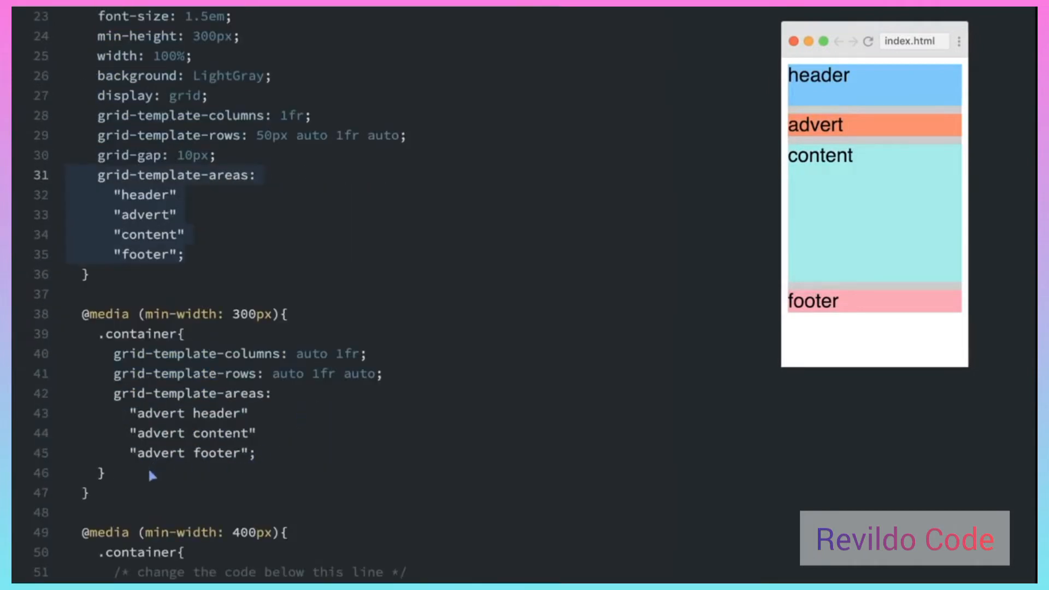
Highlight the 300px media query, its breakpoint width and its advert-column area rows.
left_click_drag(90, 492, 65, 313)
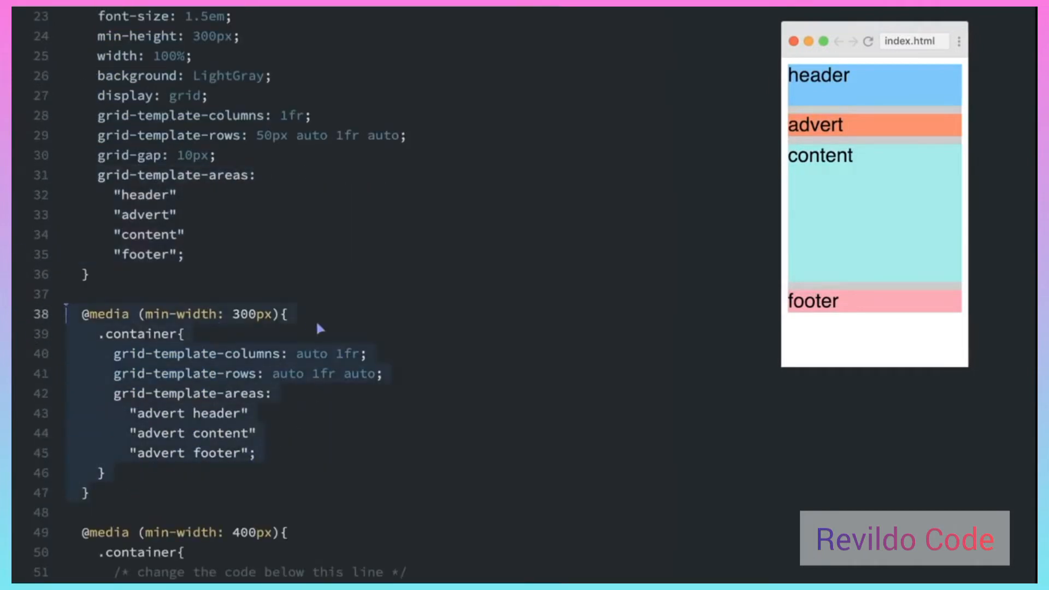
left_click(262, 329)
left_click(244, 314)
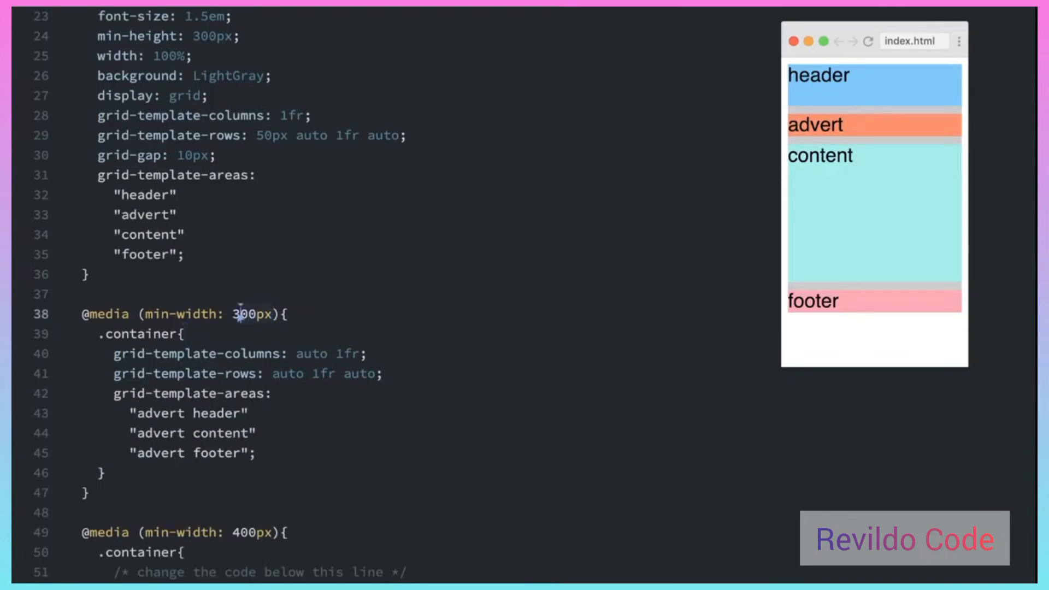
left_click_drag(233, 314, 247, 316)
left_click_drag(256, 453, 66, 414)
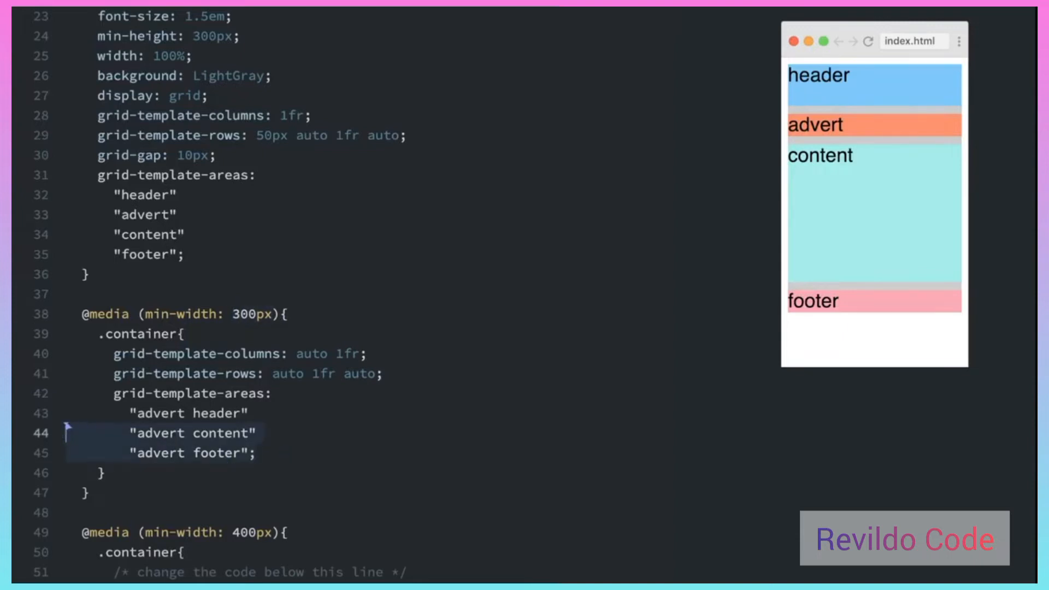
Compare the default stacked areas with the 300px advert rows, then widen the preview to the advert-sidebar layout.
left_click_drag(185, 254, 66, 195)
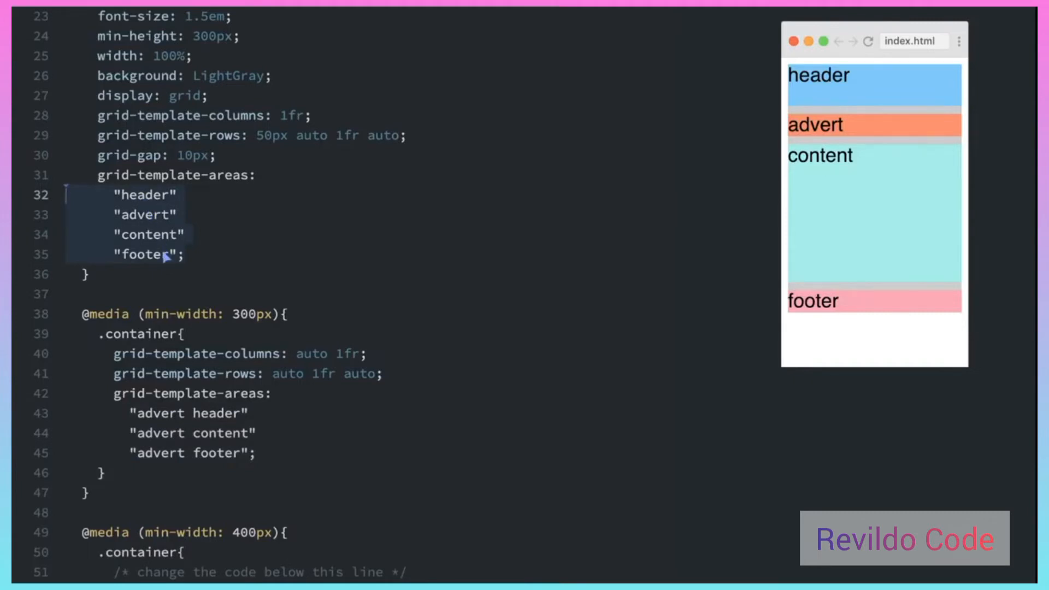
left_click(274, 456)
left_click_drag(274, 456, 67, 413)
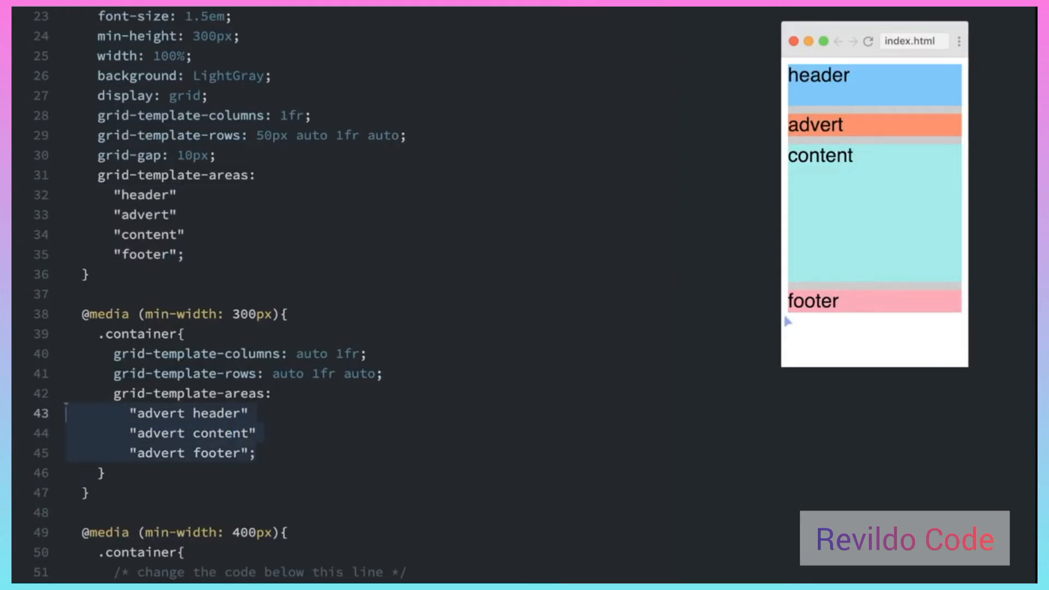
mouse_move(784, 321)
left_mouse_down()
mouse_move(718, 321)
mouse_move(737, 304)
mouse_move(662, 300)
left_mouse_up()
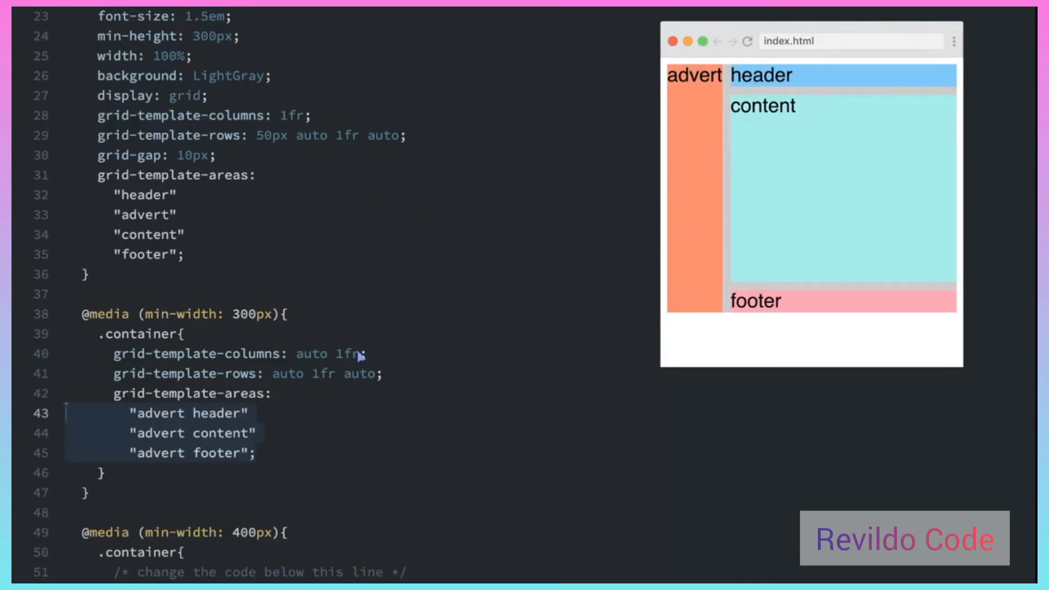
Change the 400px query's areas to 'header header', 'advert content', 'footer footer'.
left_click(366, 425)
scroll(367, 427, "down", 3)
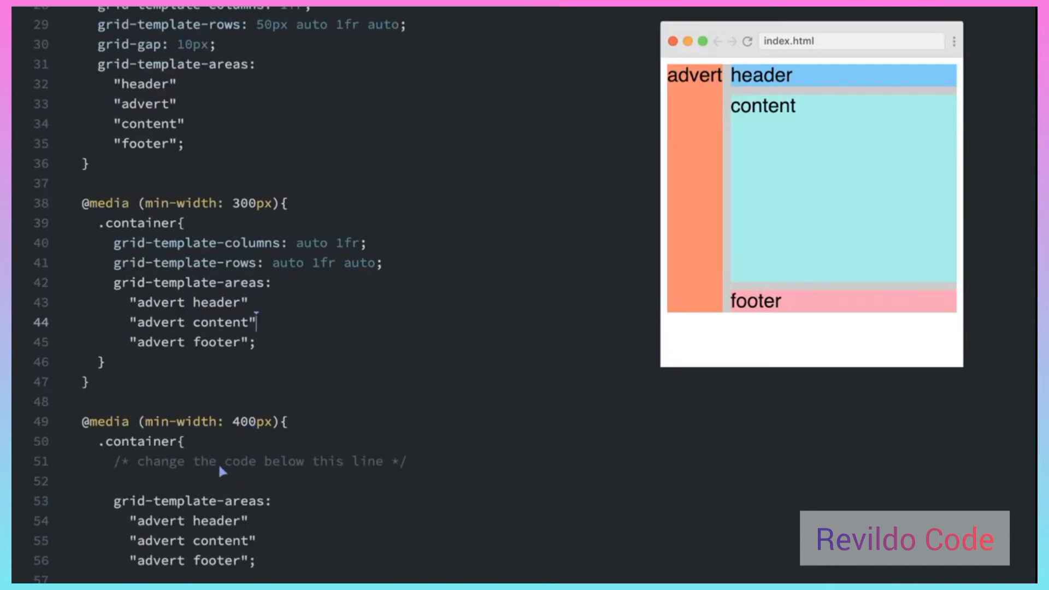
double_click(162, 526)
type("header")
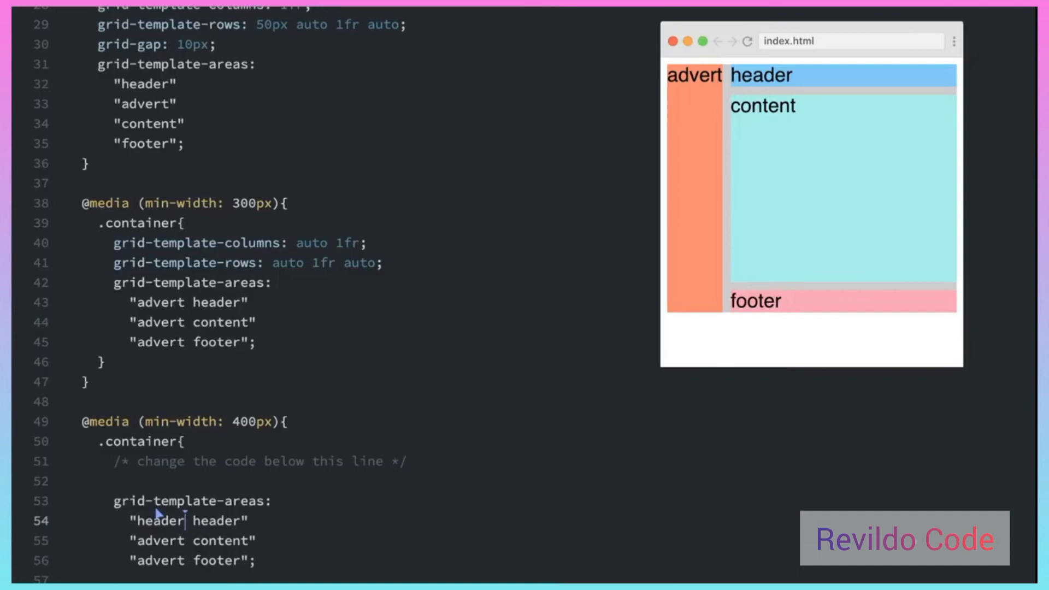
double_click(175, 563)
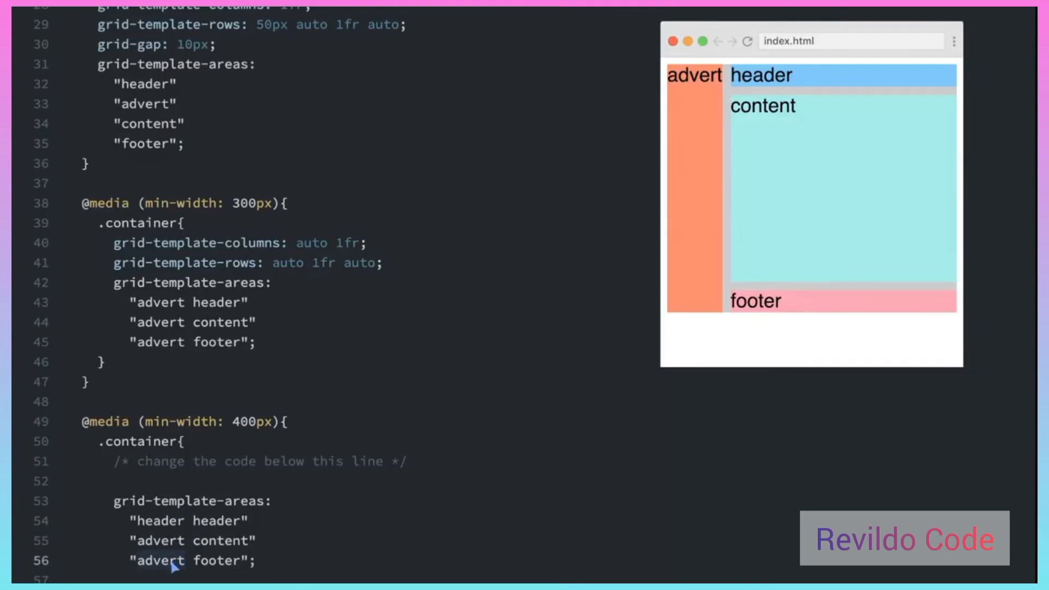
type("foo")
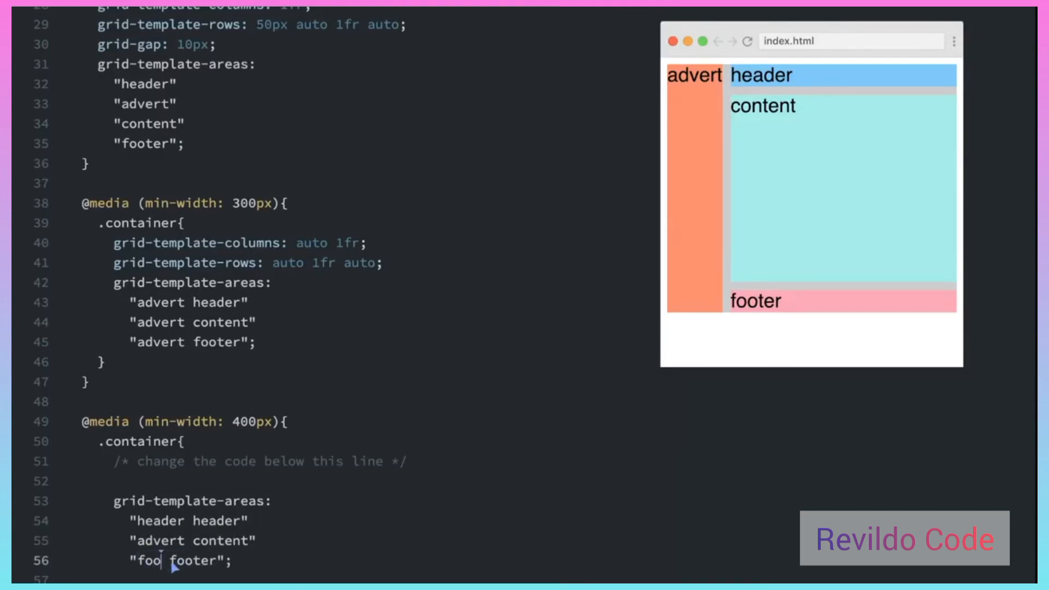
type("ter")
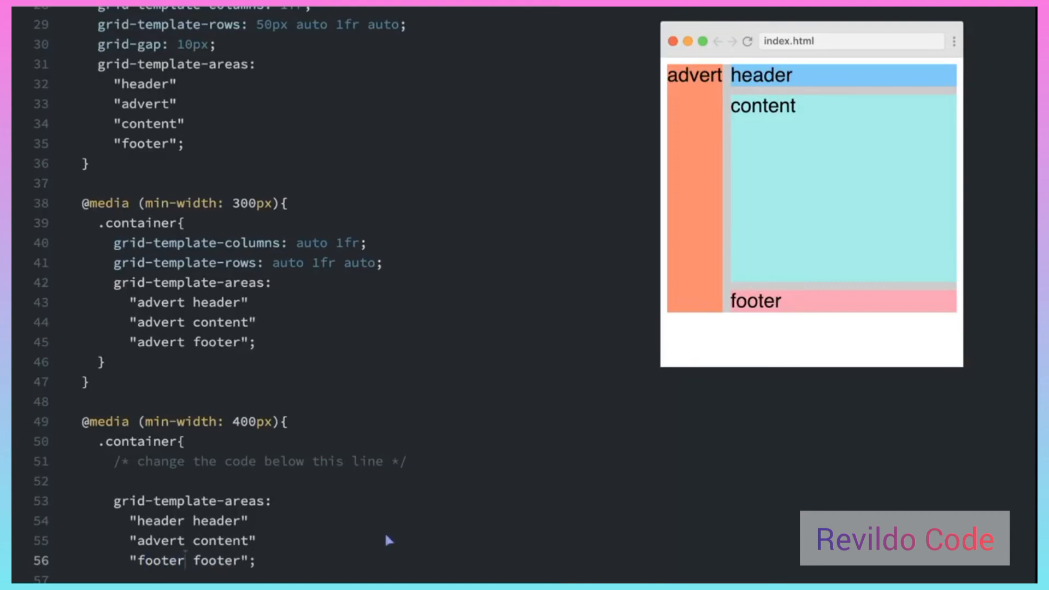
Reload and resize the preview past 400px, to the 300px advert column, then to the stacked single column.
left_click(748, 42)
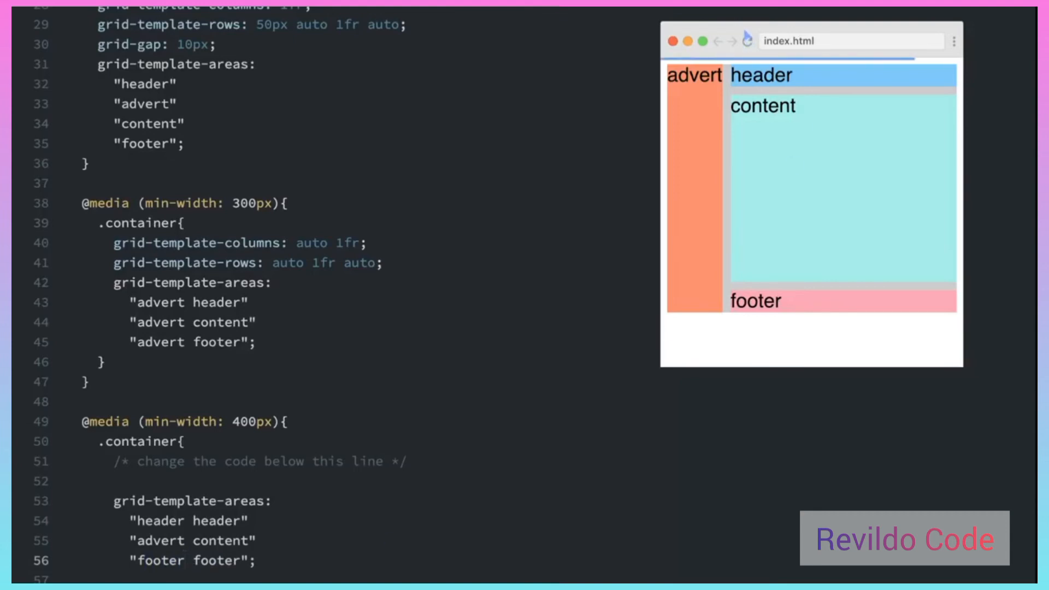
left_click_drag(749, 29, 648, 28)
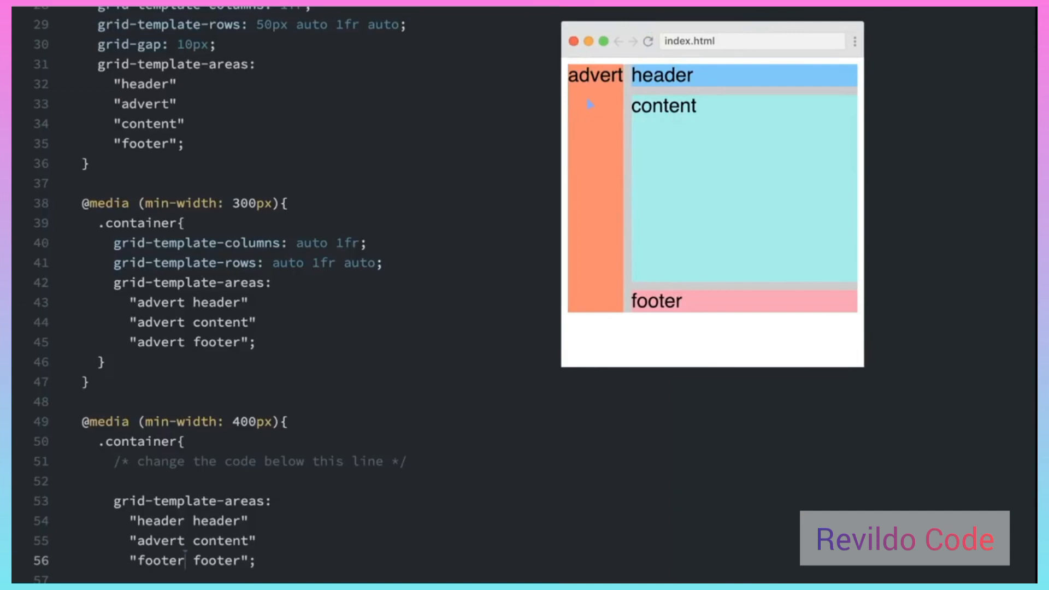
left_click_drag(563, 108, 430, 129)
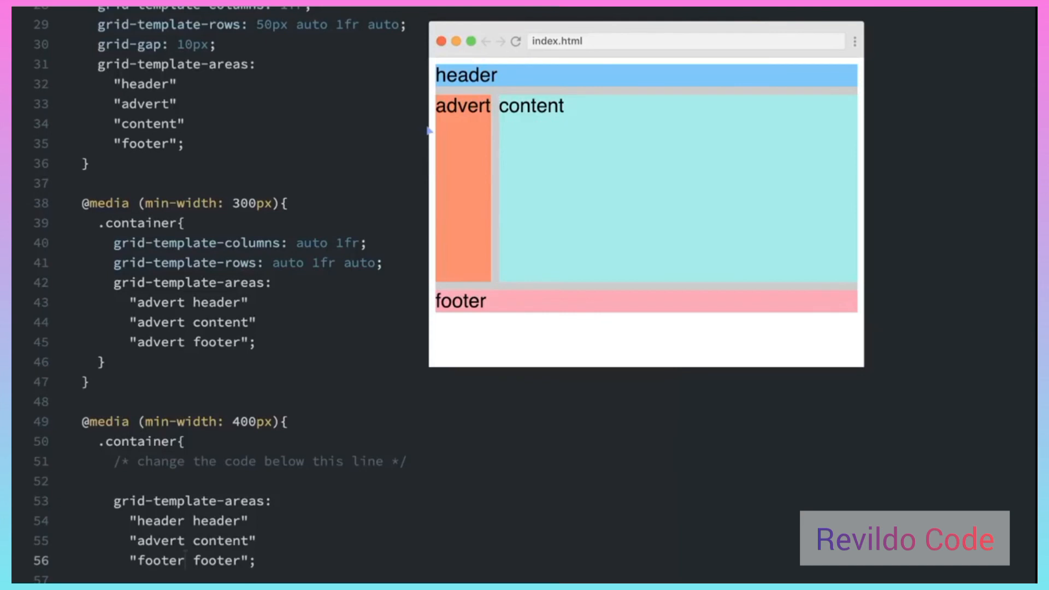
left_click_drag(429, 129, 572, 150)
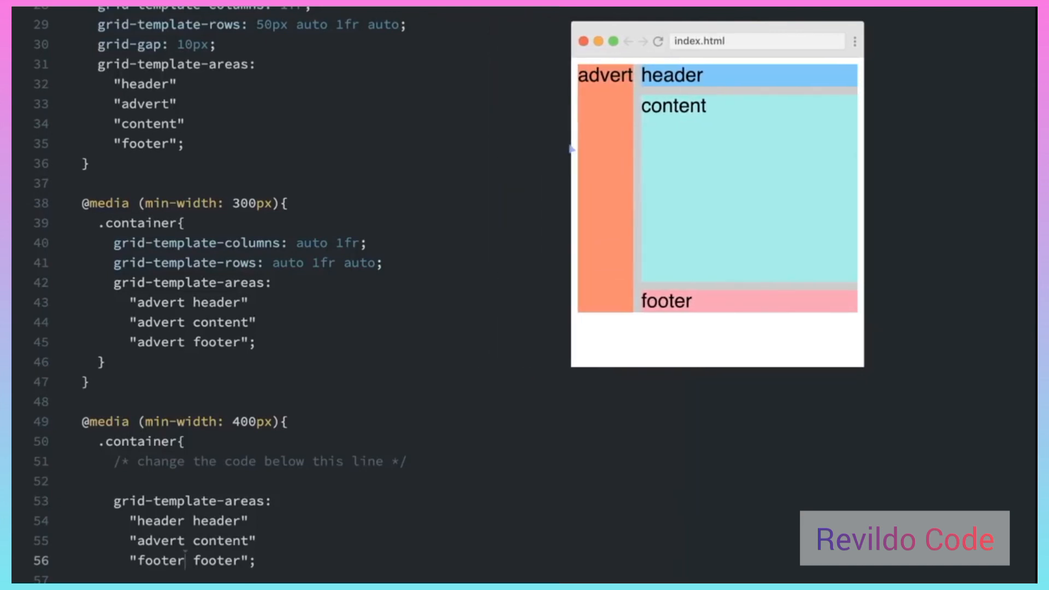
left_click_drag(570, 147, 702, 164)
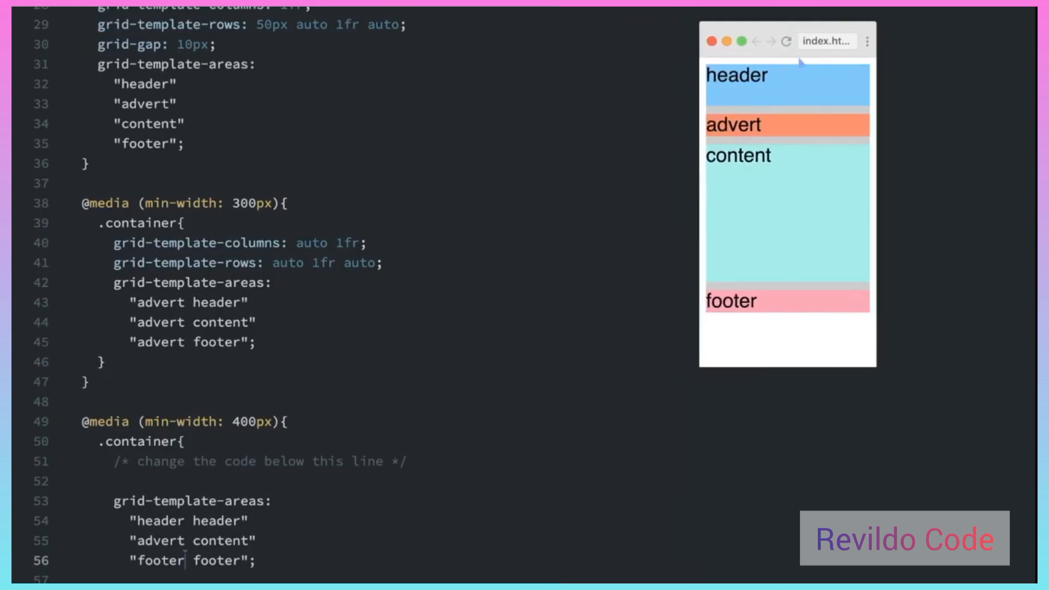